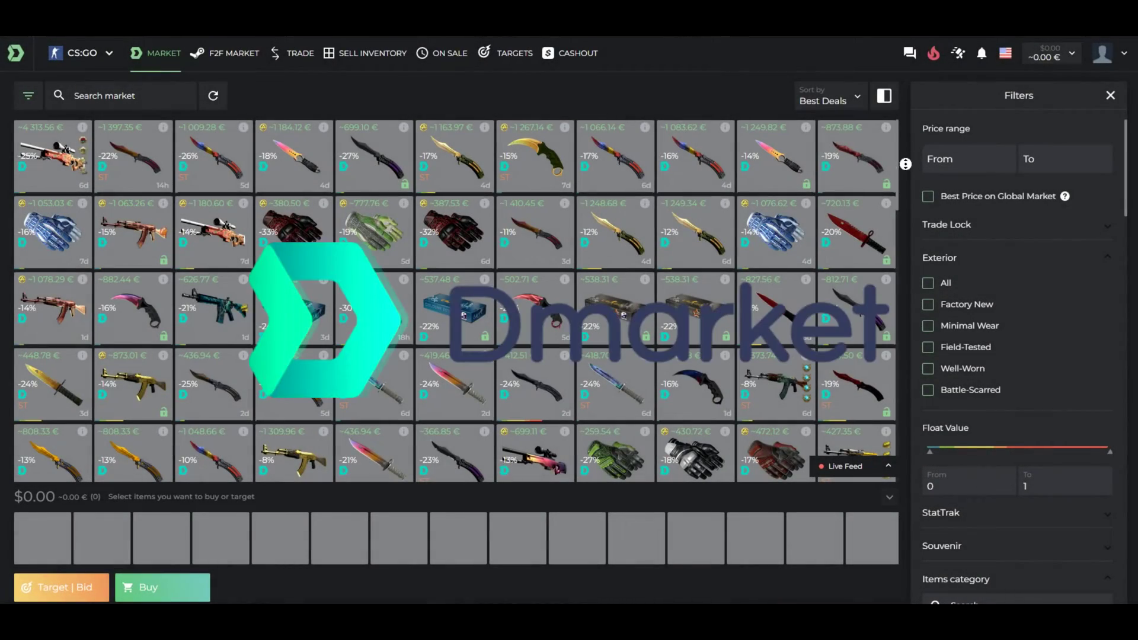
pyautogui.scroll(-2, 905, 165)
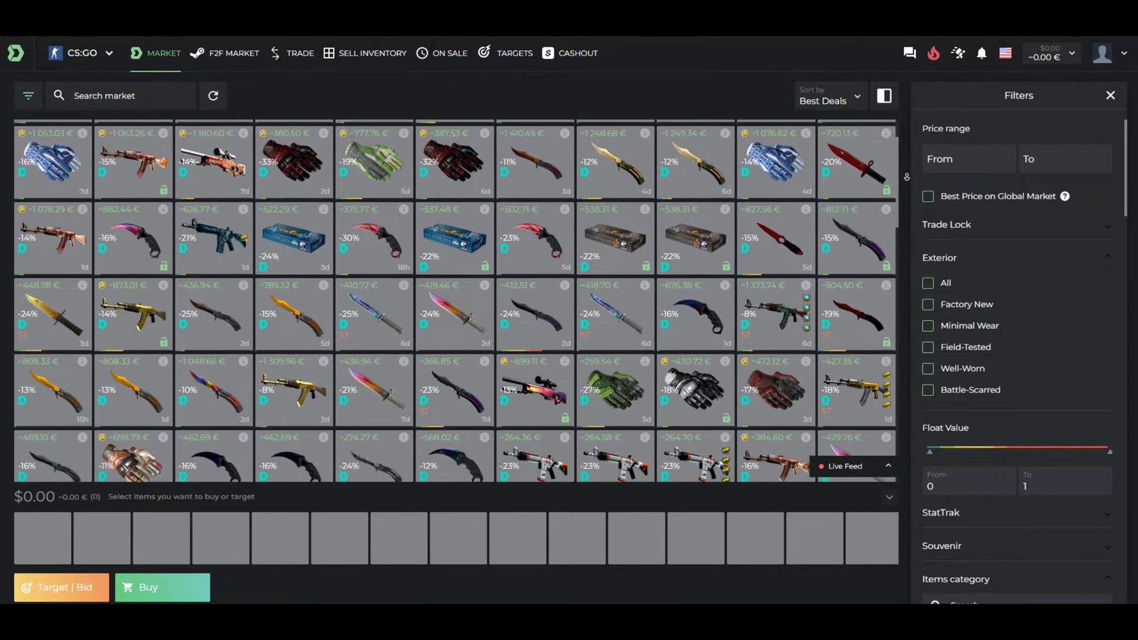
pyautogui.scroll(-2, 907, 177)
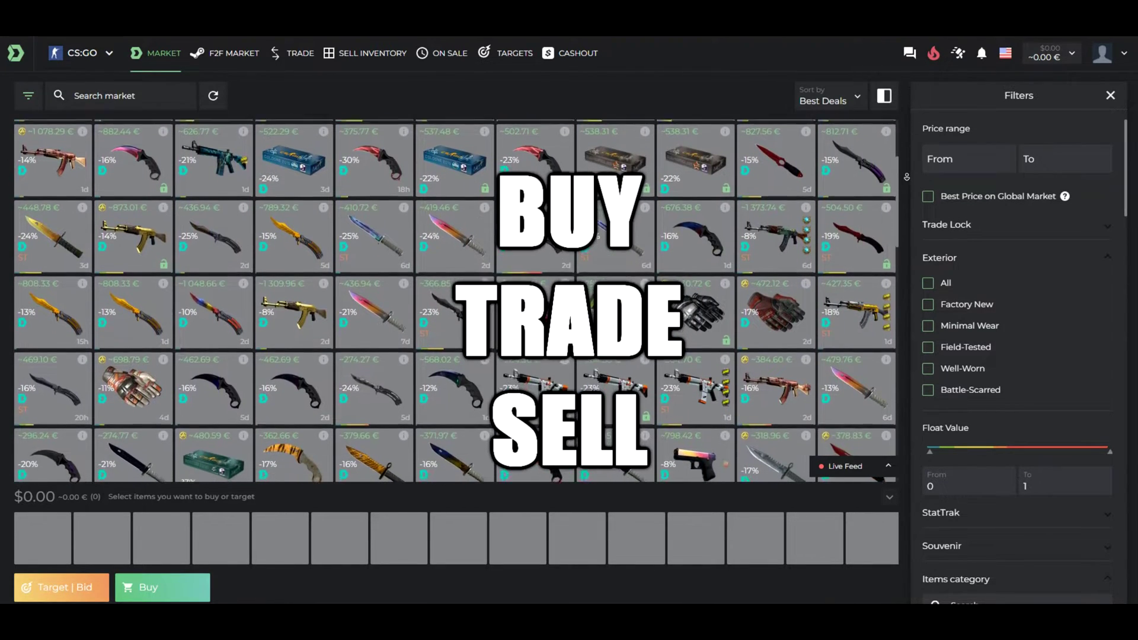
pyautogui.scroll(-3, 907, 176)
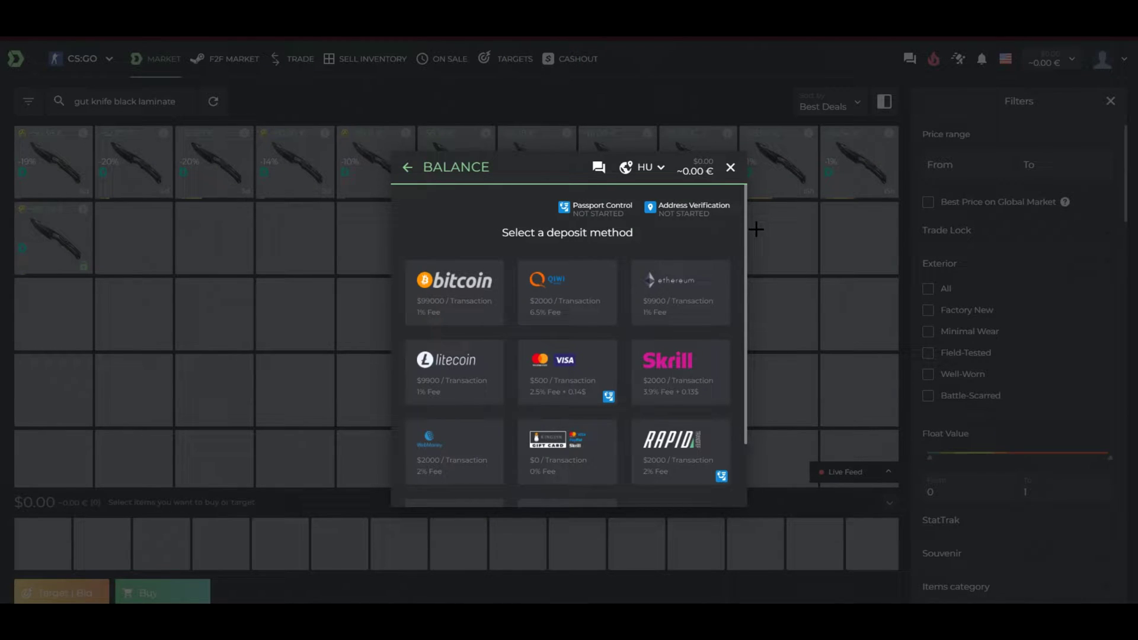
pyautogui.scroll(-1, 755, 237)
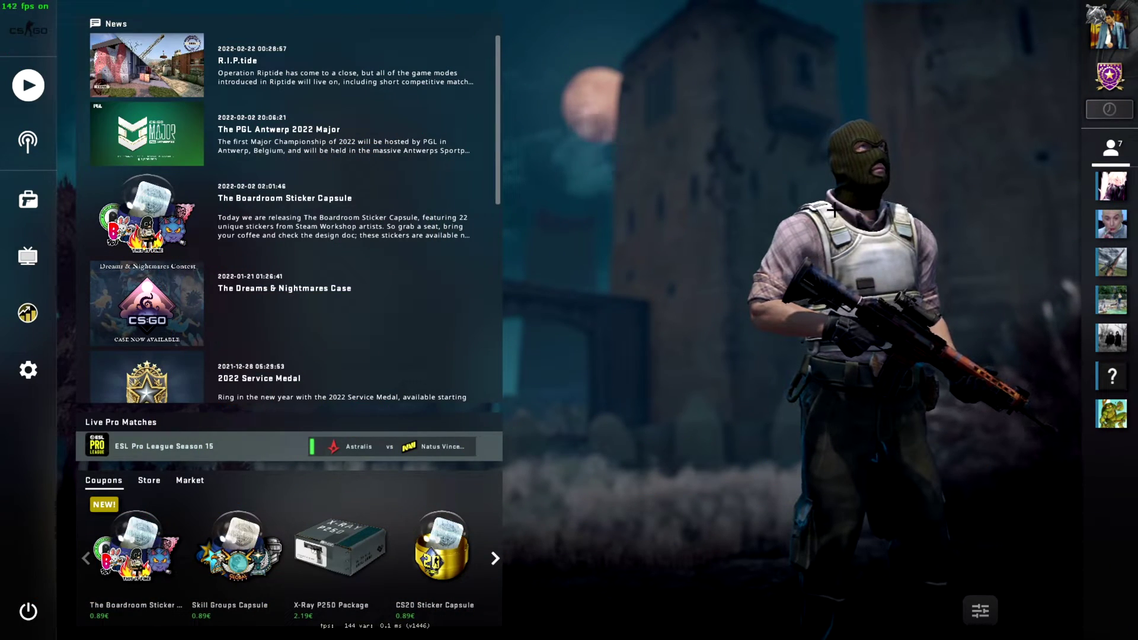
# Set the main menu background scenery to Vertigo in the video settings and preview it on the home screen.
pyautogui.click(27, 370)
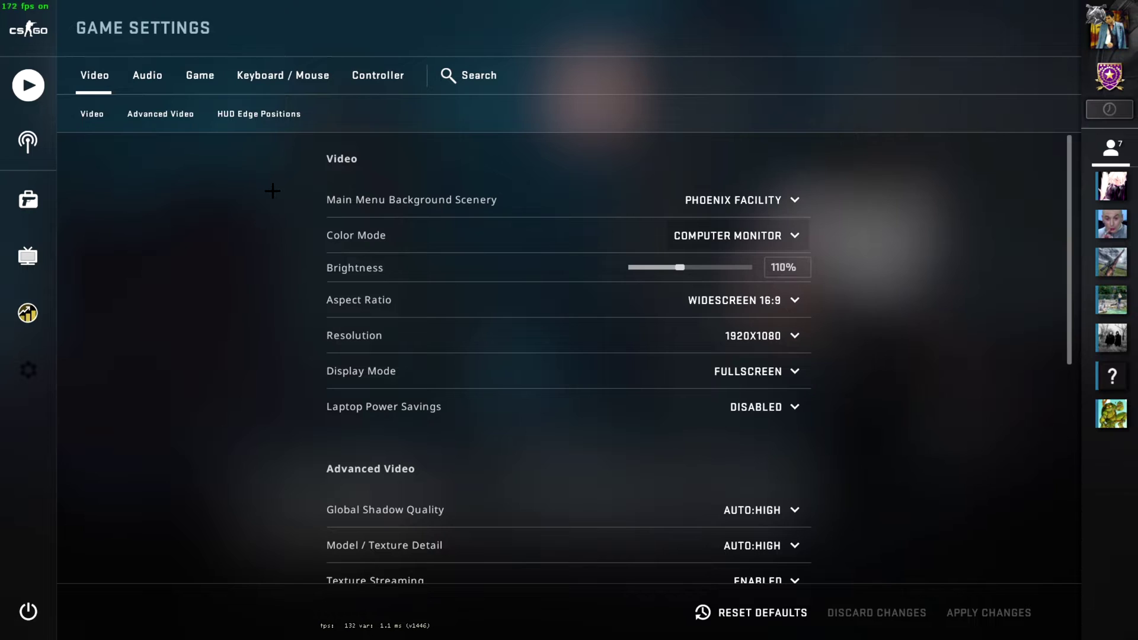
pyautogui.click(718, 202)
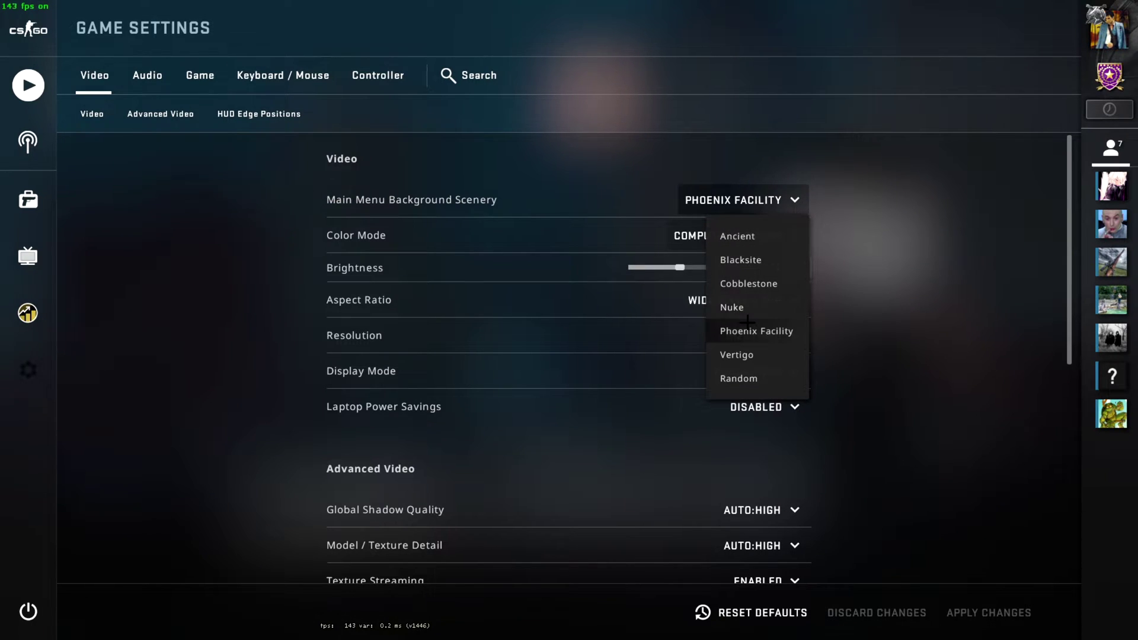
pyautogui.click(749, 354)
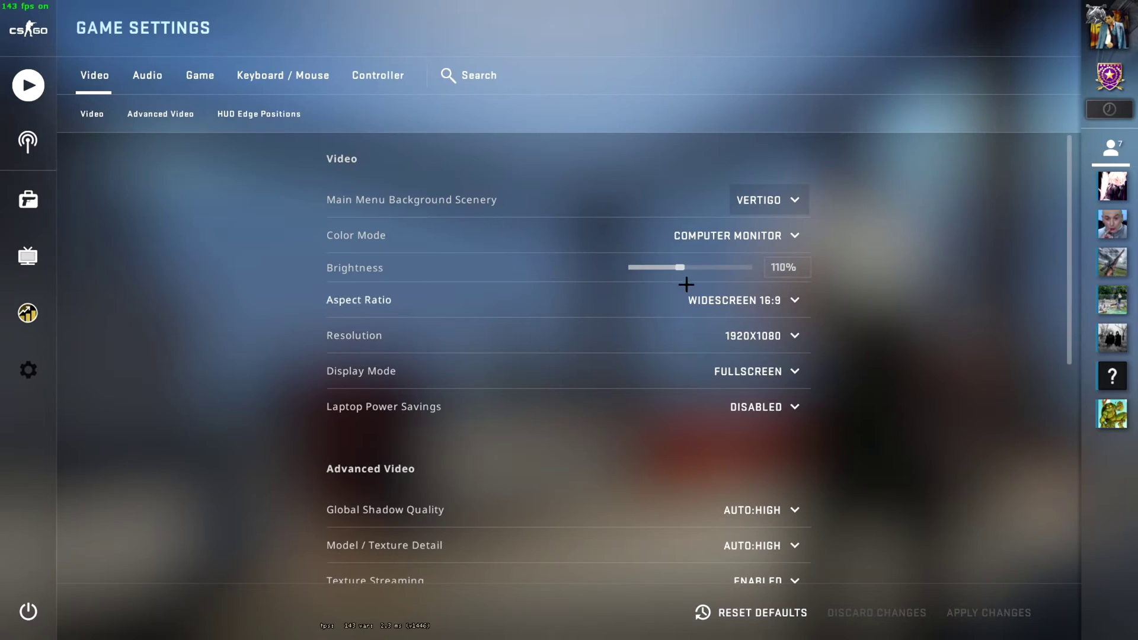
pyautogui.click(28, 30)
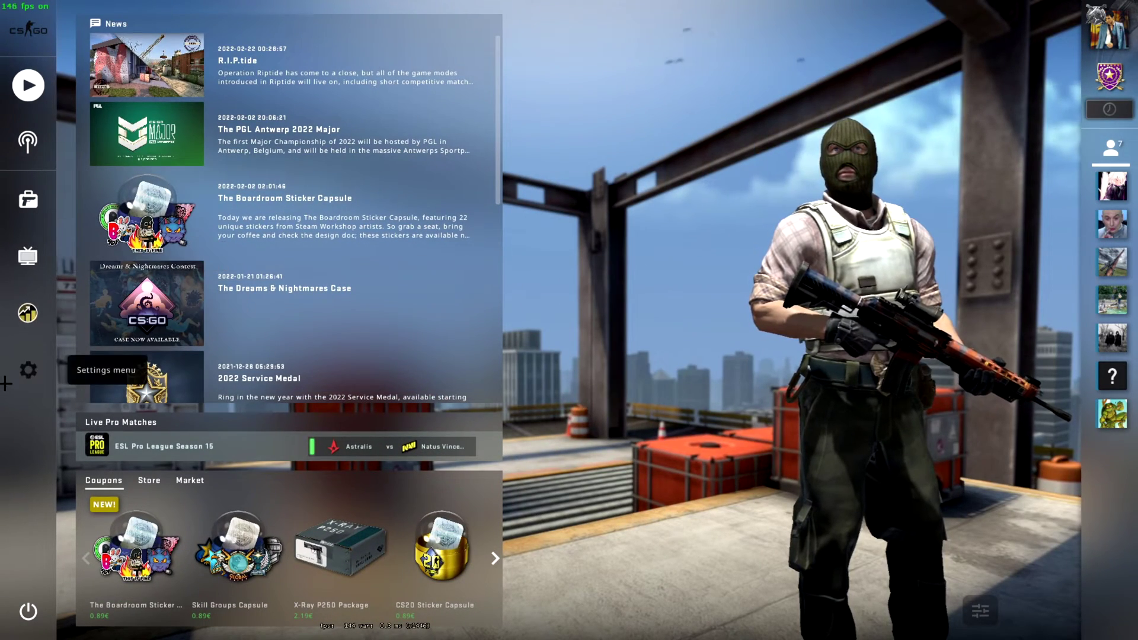
# Set the main menu background scenery to Phoenix Facility and return to the home screen.
pyautogui.click(27, 370)
pyautogui.click(765, 199)
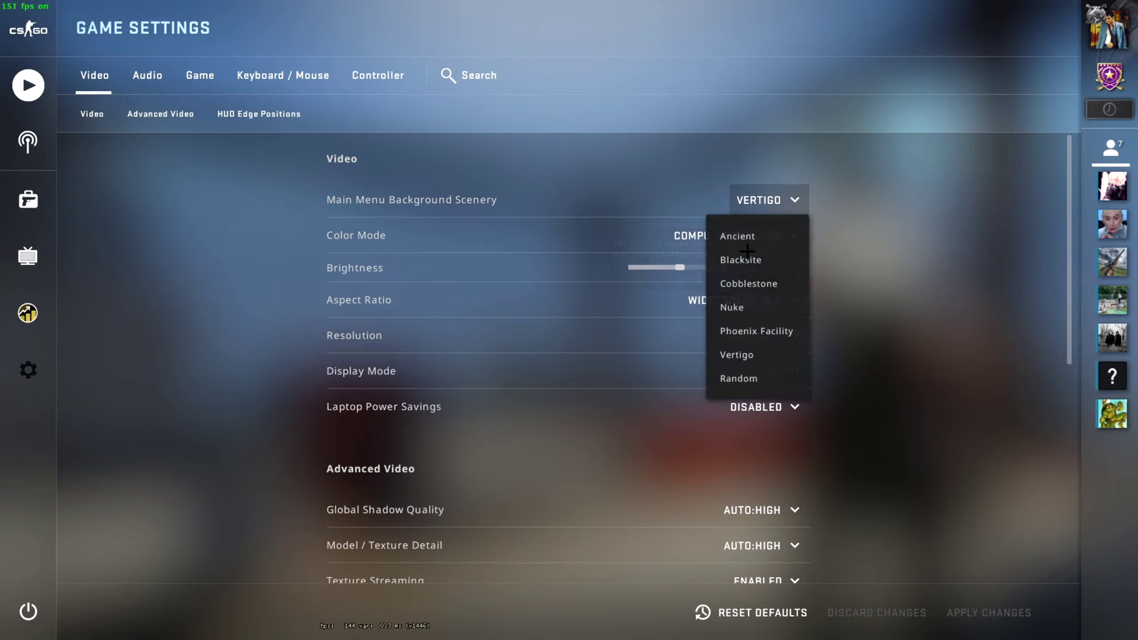
pyautogui.click(745, 330)
pyautogui.click(28, 29)
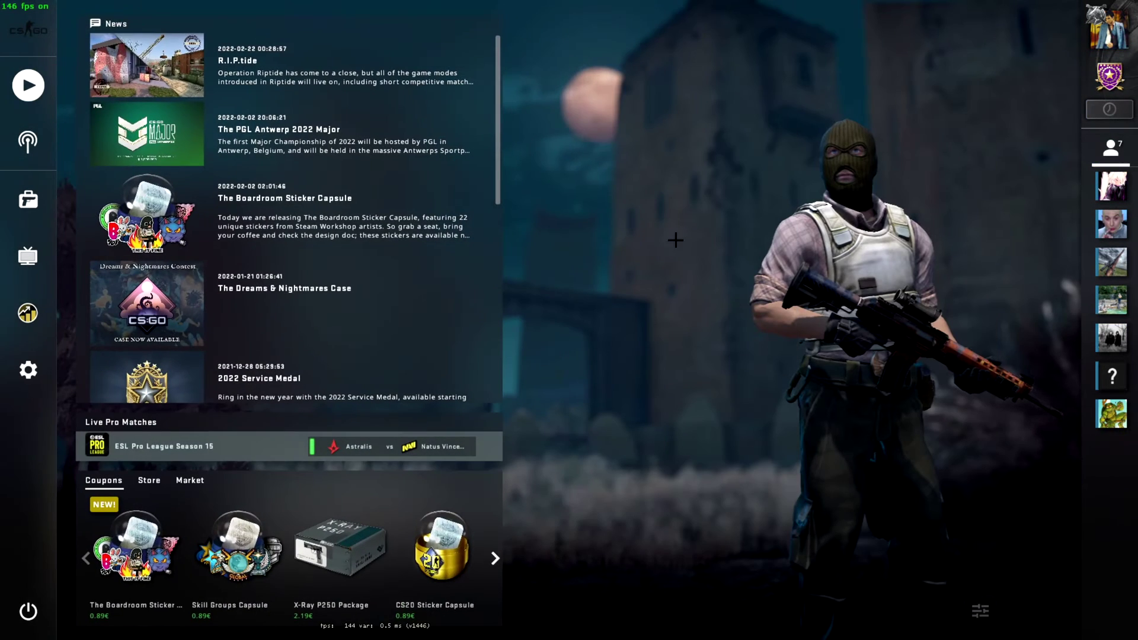
# Set the brightness to 120% in the video settings.
pyautogui.press('Escape')
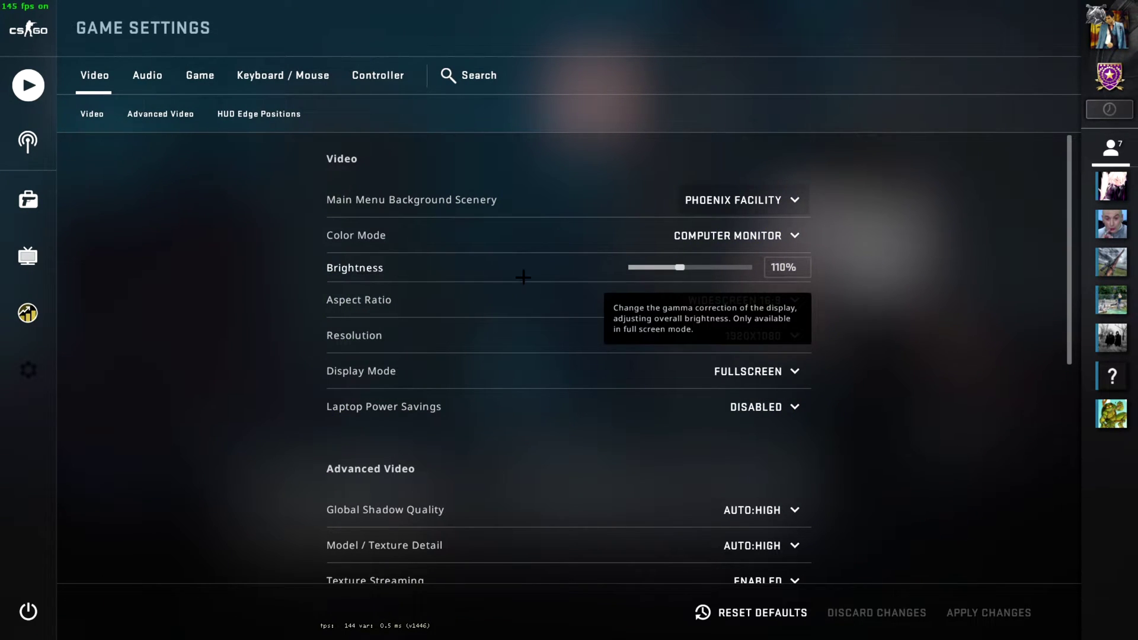
pyautogui.moveTo(675, 268); pyautogui.dragTo(725, 271)
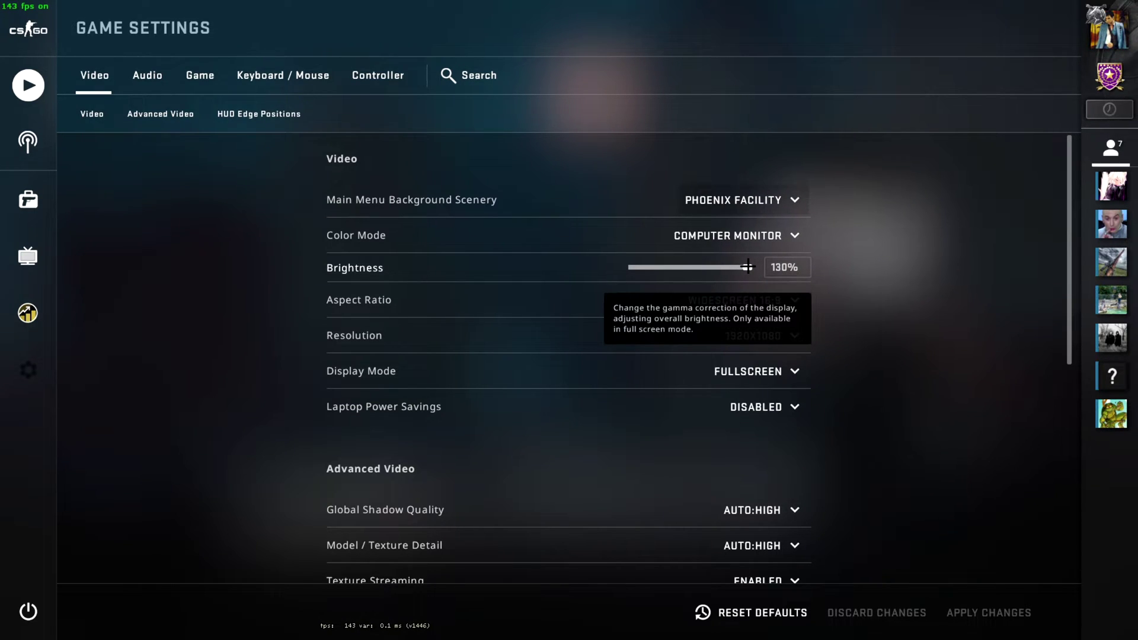
pyautogui.moveTo(747, 267); pyautogui.dragTo(718, 271)
pyautogui.moveTo(724, 274); pyautogui.dragTo(679, 272)
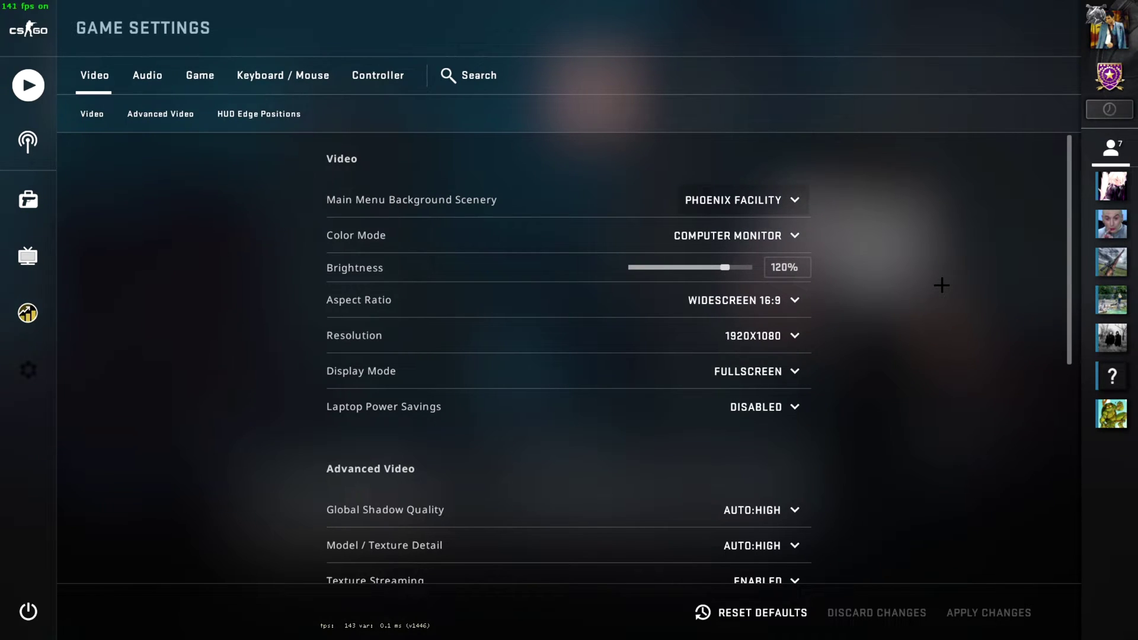
# Set the aspect ratio to Normal 4:3 and the resolution to 1024x768.
pyautogui.click(753, 300)
pyautogui.click(750, 334)
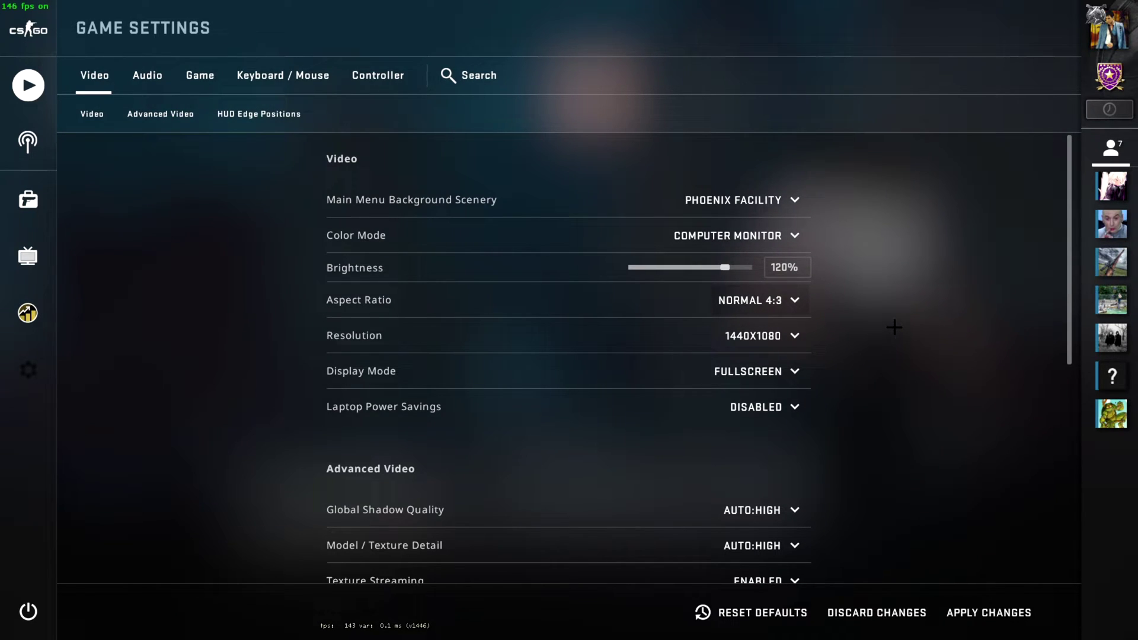
pyautogui.click(765, 336)
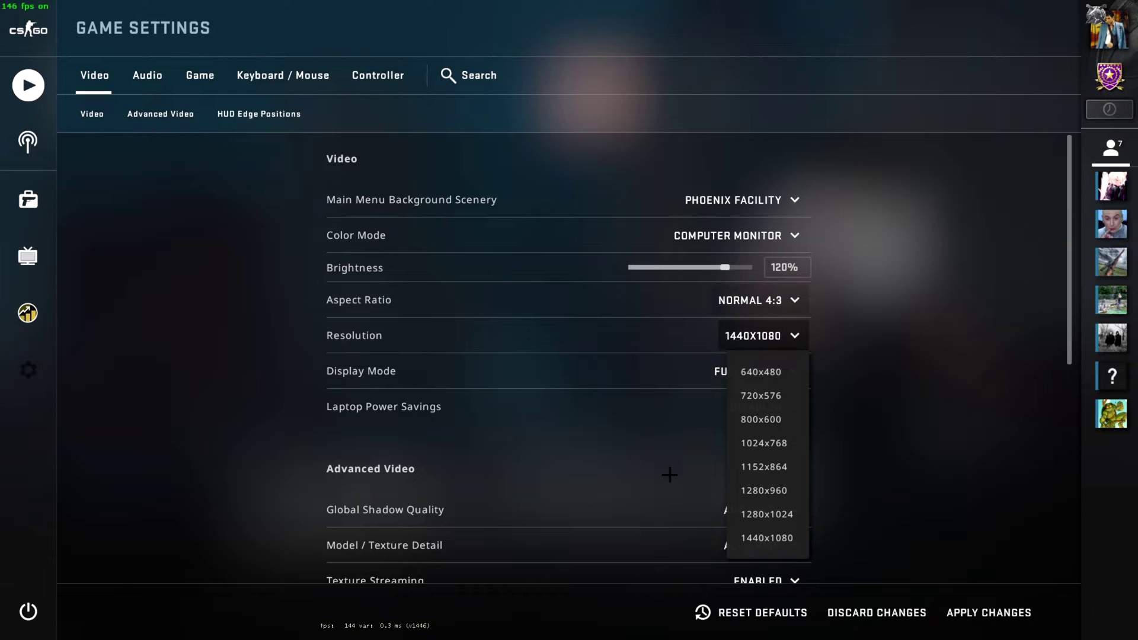
pyautogui.click(745, 444)
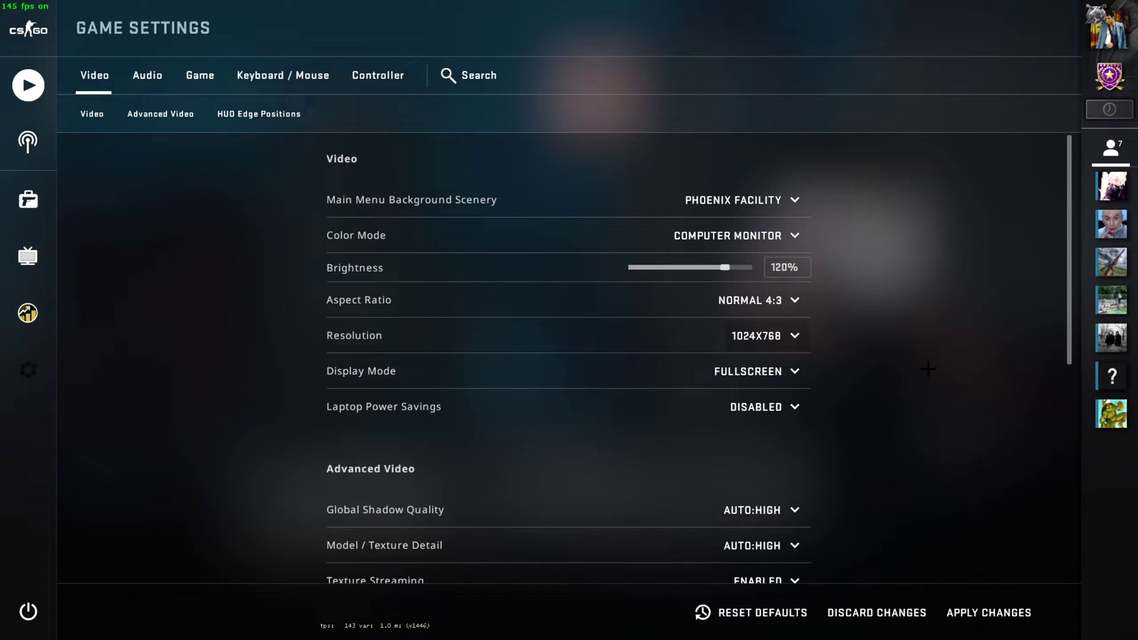
# Choose Fullscreen as the display mode and Disabled for Laptop Power Savings.
pyautogui.click(748, 371)
pyautogui.click(711, 431)
pyautogui.click(777, 408)
pyautogui.click(771, 443)
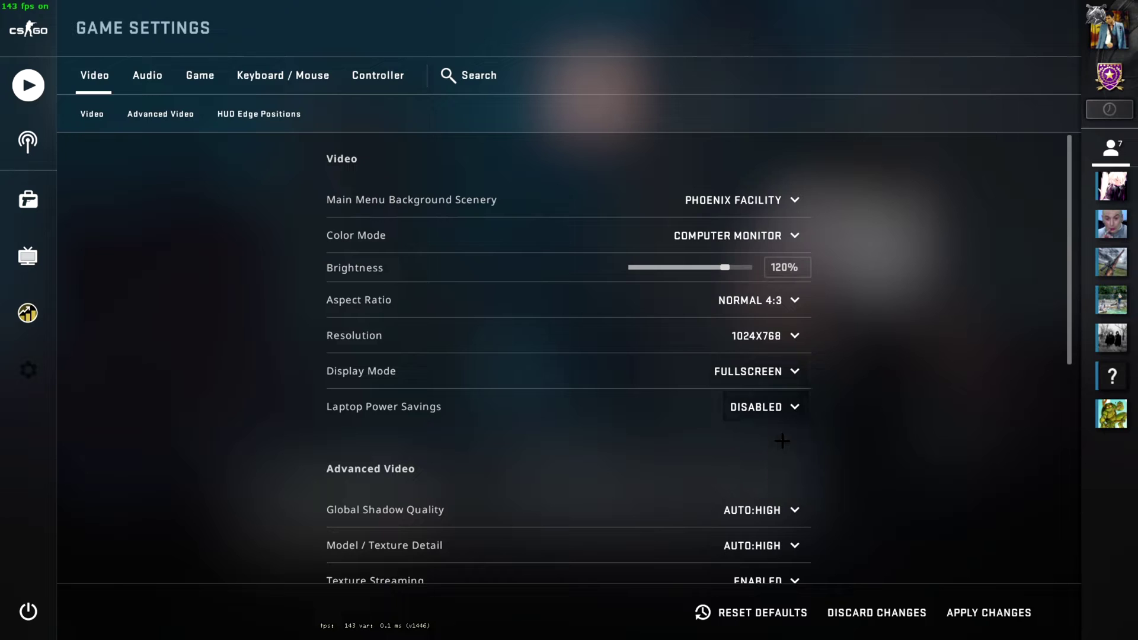
# Set Global Shadow Quality to Low and Model / Texture Detail to Medium in the advanced video settings.
pyautogui.scroll(-5, 910, 300)
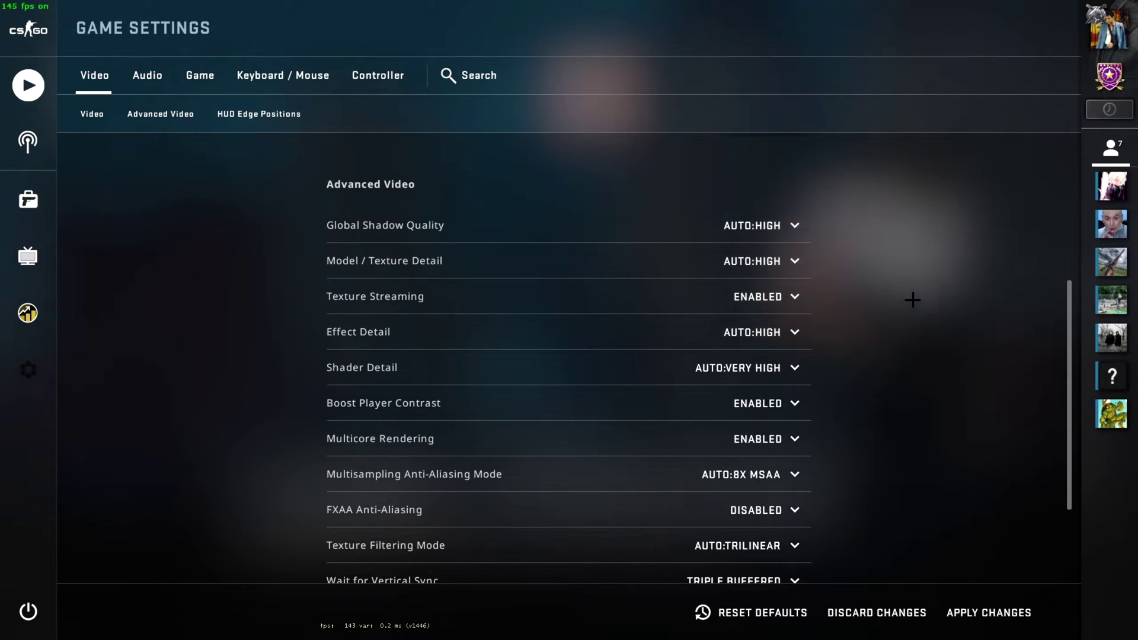
pyautogui.click(778, 232)
pyautogui.click(753, 282)
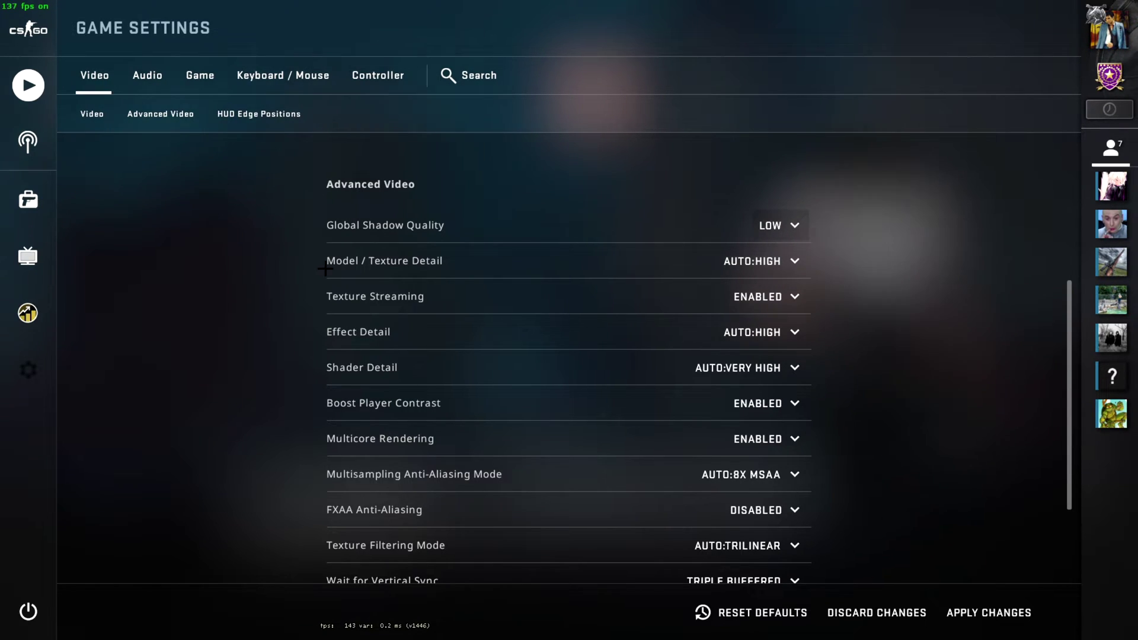
pyautogui.click(784, 265)
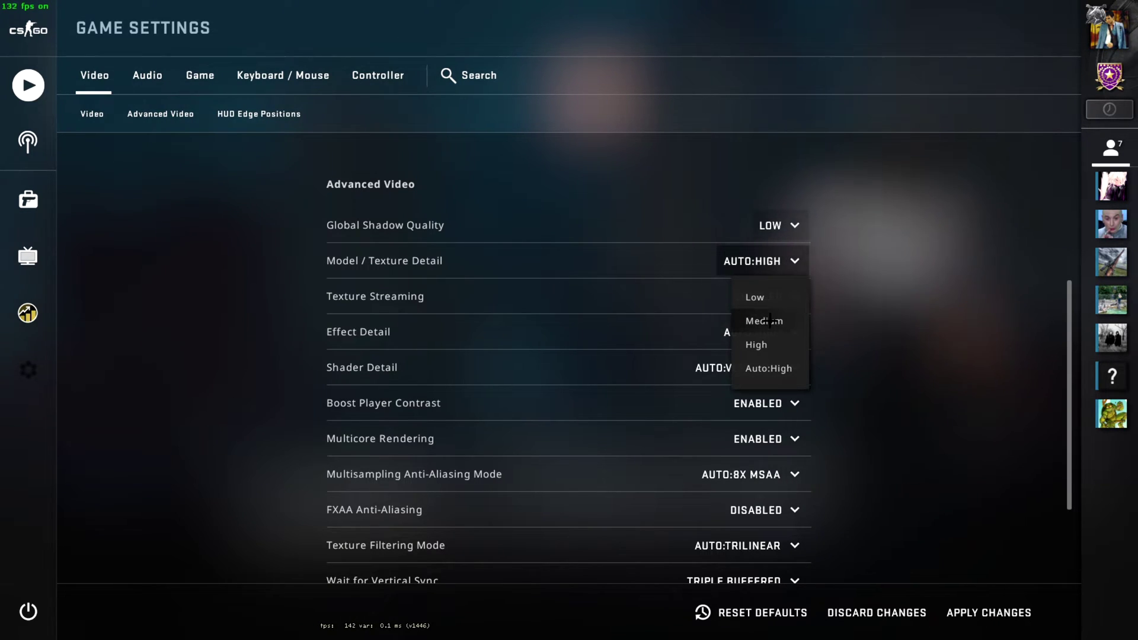
pyautogui.click(771, 320)
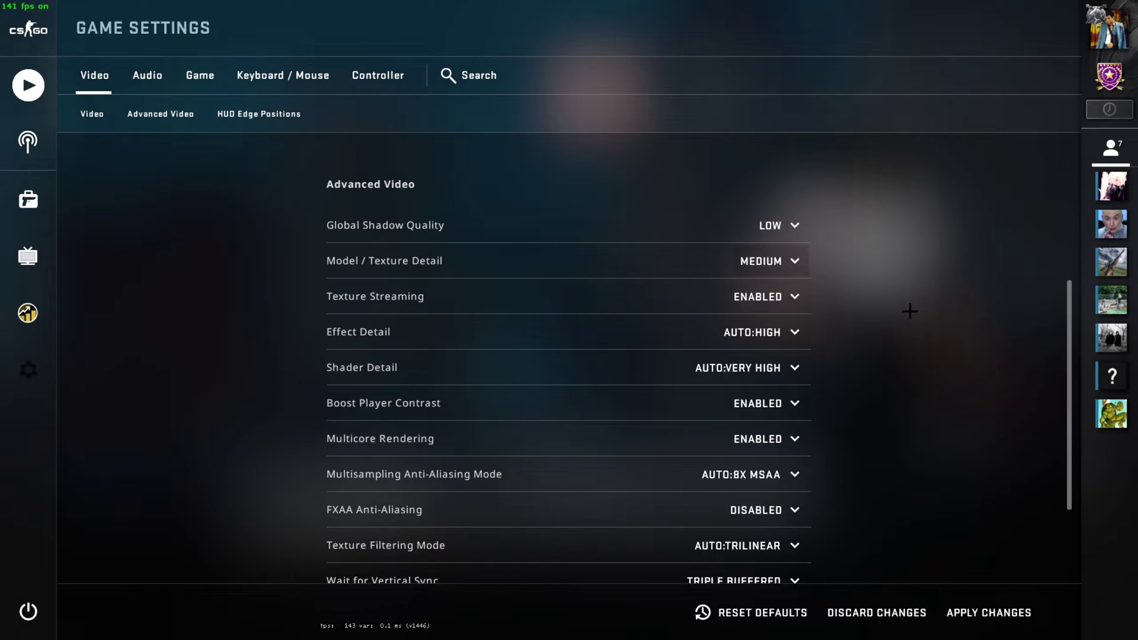
pyautogui.press('Return')
pyautogui.press('Up')
pyautogui.press('Return')
pyautogui.press('Return')
pyautogui.press('Down')
pyautogui.press('Return')
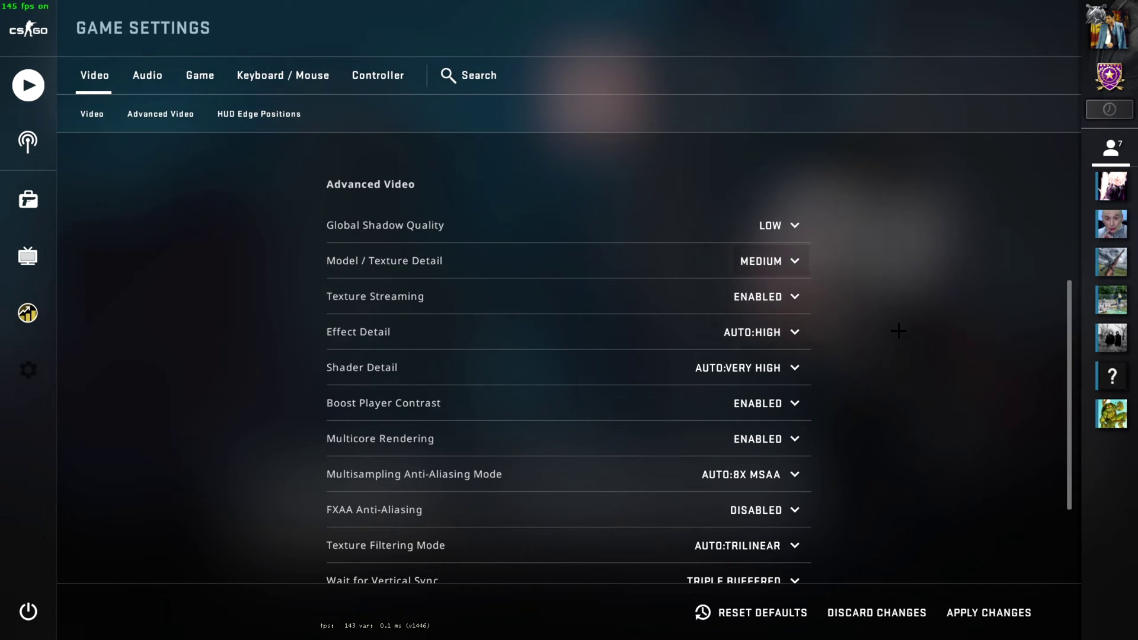
# Check the available options for Texture Streaming without choosing a different one.
pyautogui.click(777, 302)
pyautogui.click(932, 339)
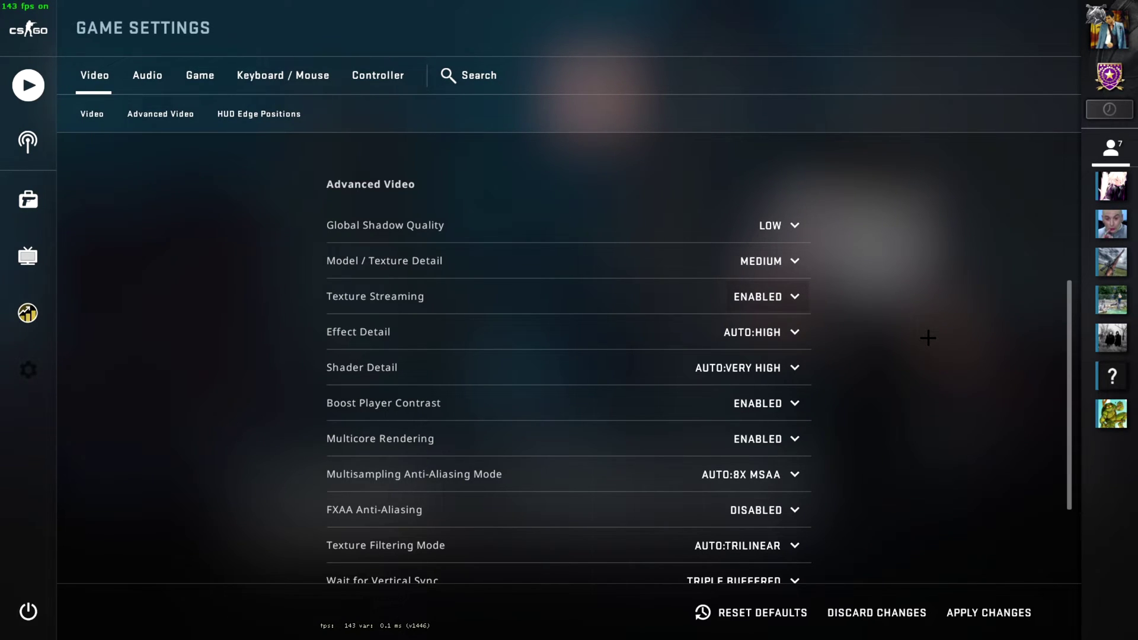
pyautogui.click(854, 319)
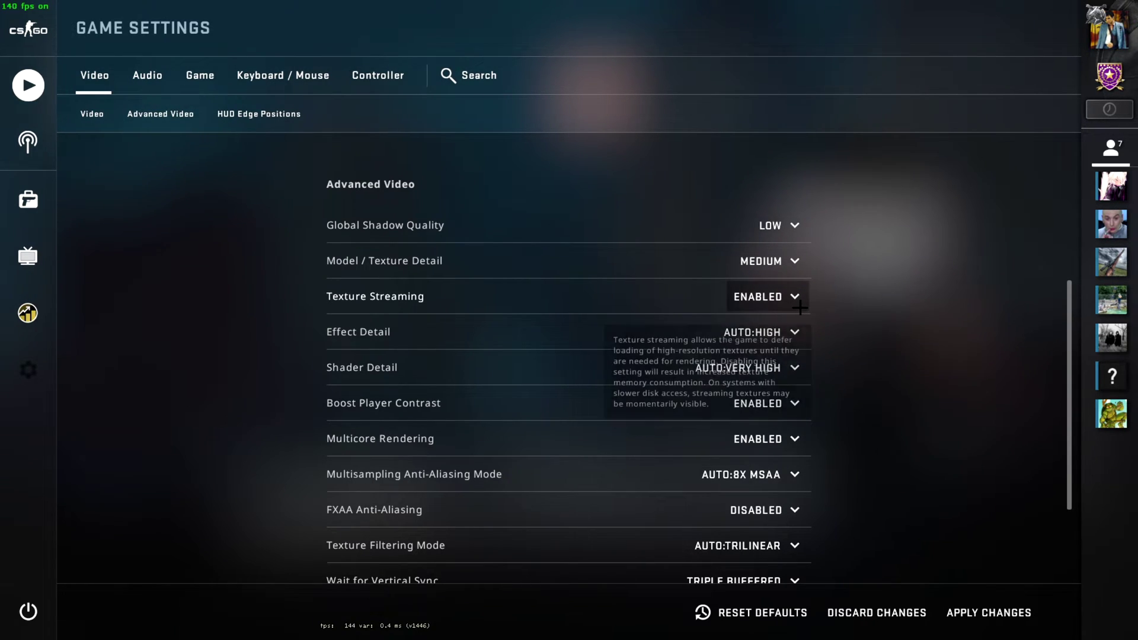
# Set both Effect Detail and Shader Detail to Low.
pyautogui.click(768, 333)
pyautogui.click(759, 368)
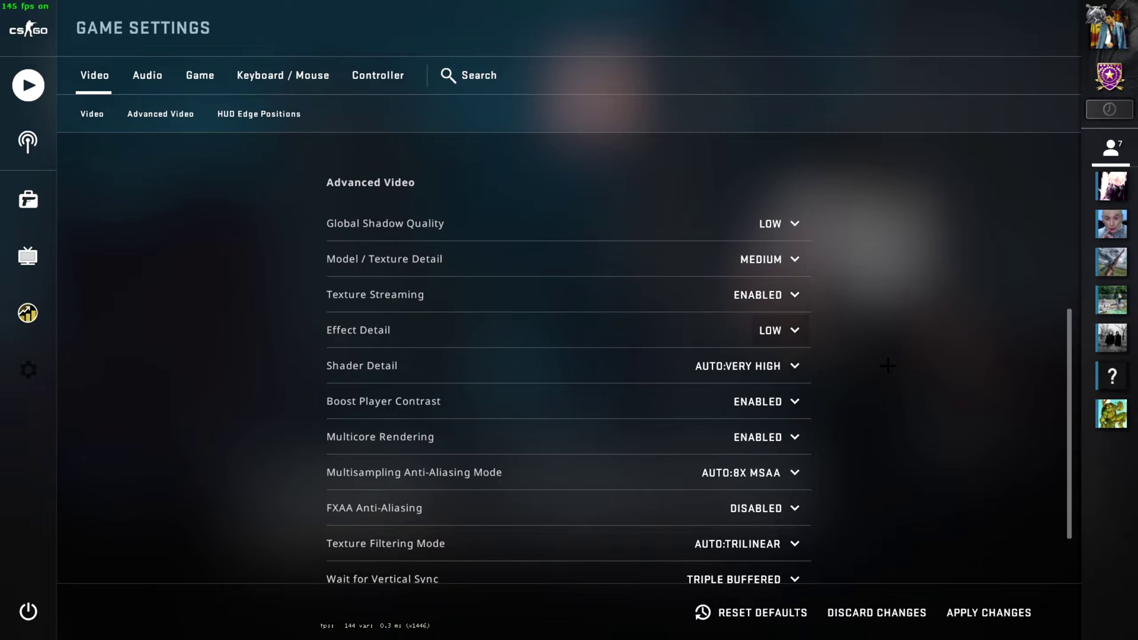
pyautogui.scroll(-1, 888, 366)
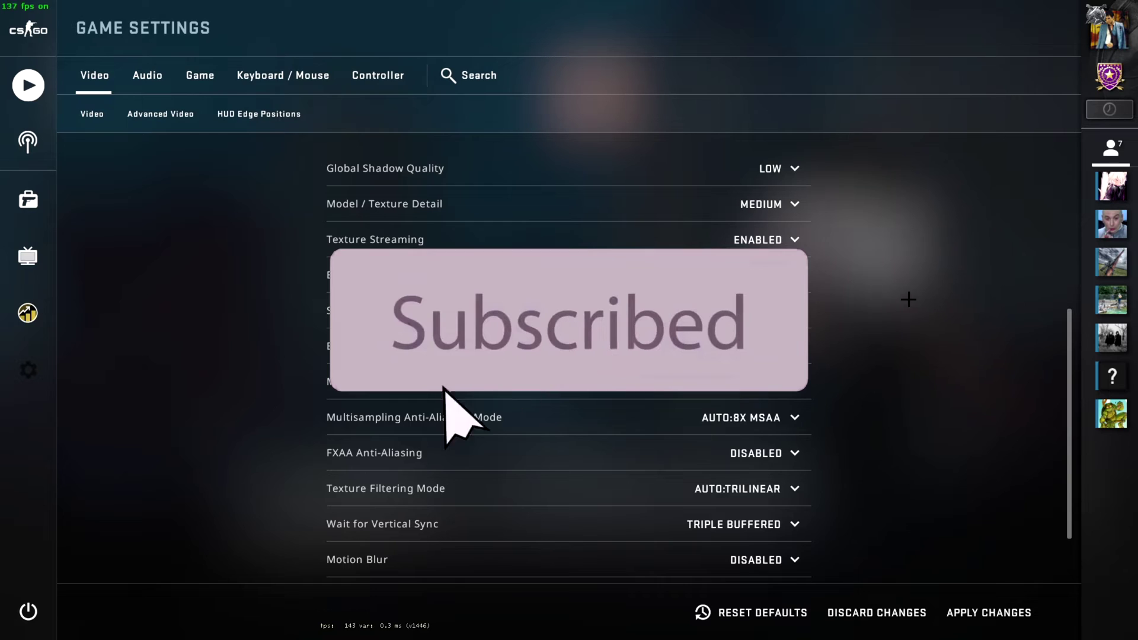
pyautogui.click(759, 280)
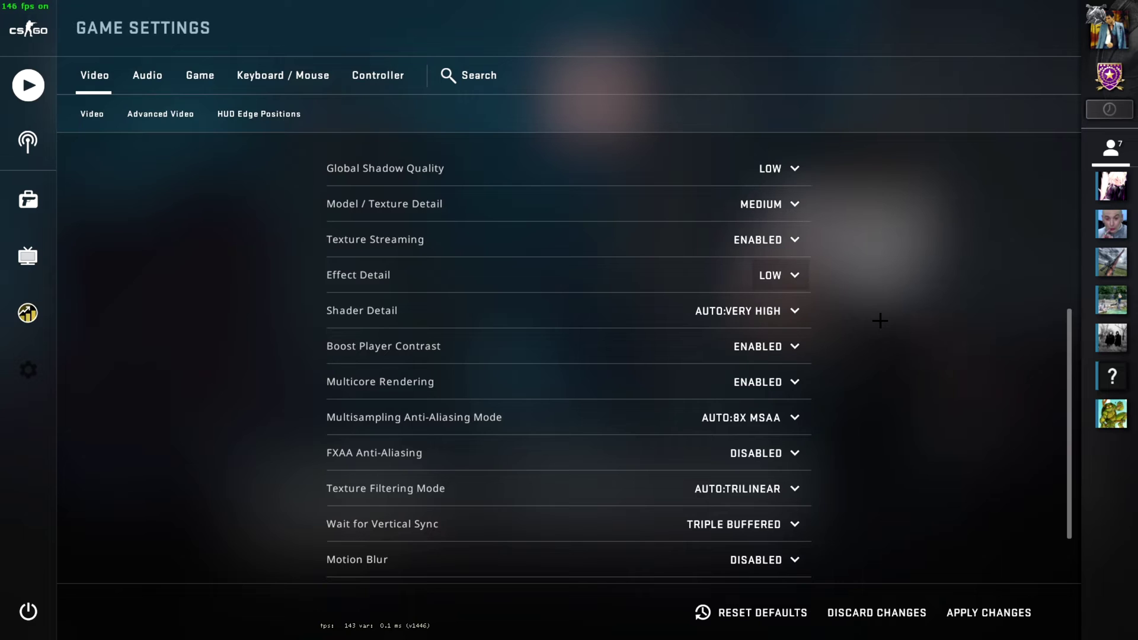
pyautogui.click(741, 311)
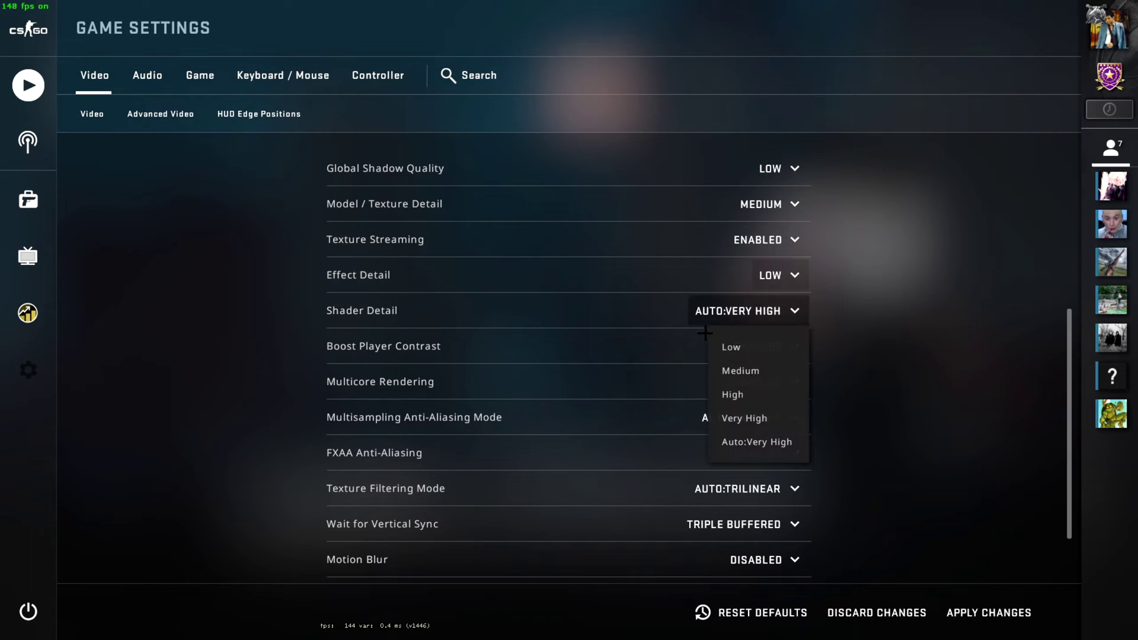
pyautogui.click(732, 348)
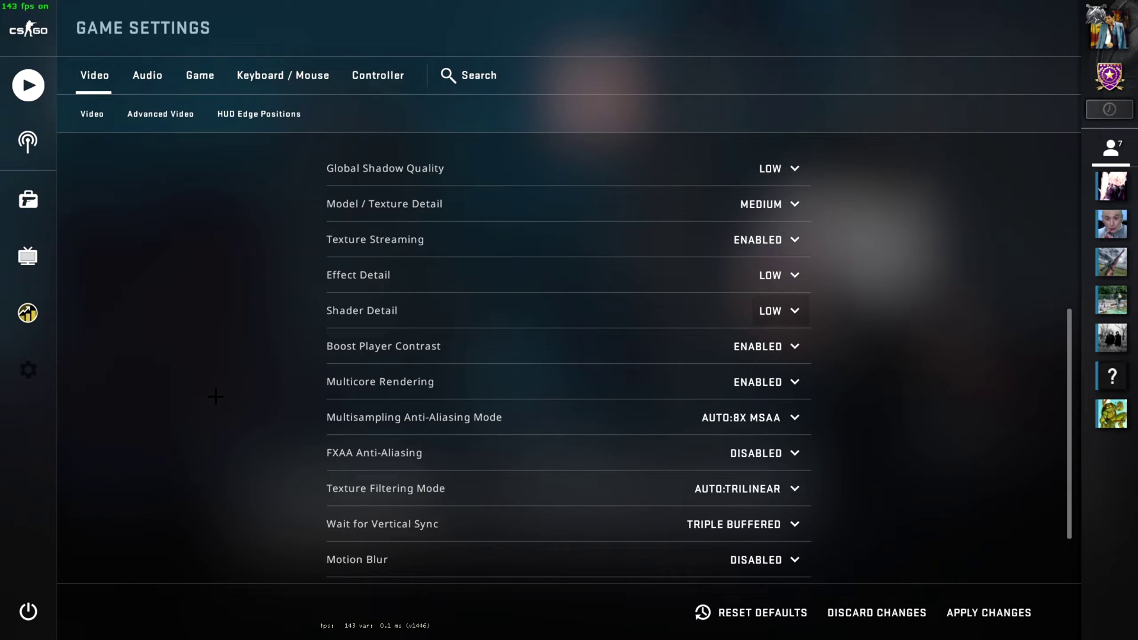
# Choose Enabled for both Boost Player Contrast and Multicore Rendering.
pyautogui.click(765, 347)
pyautogui.click(765, 346)
pyautogui.click(765, 406)
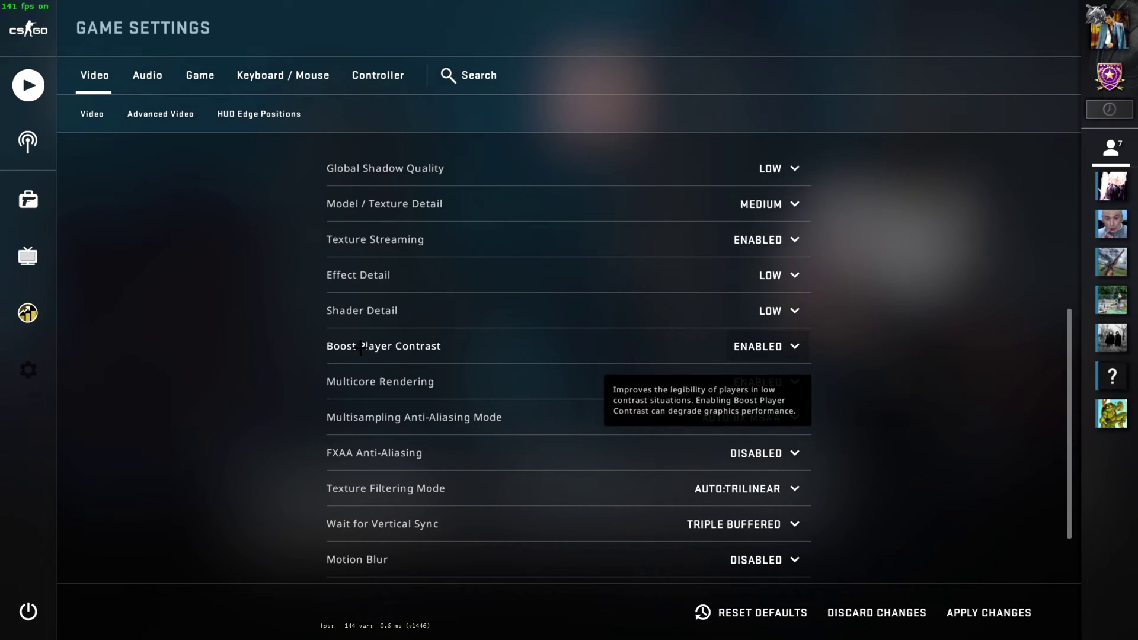
pyautogui.scroll(-1, 957, 357)
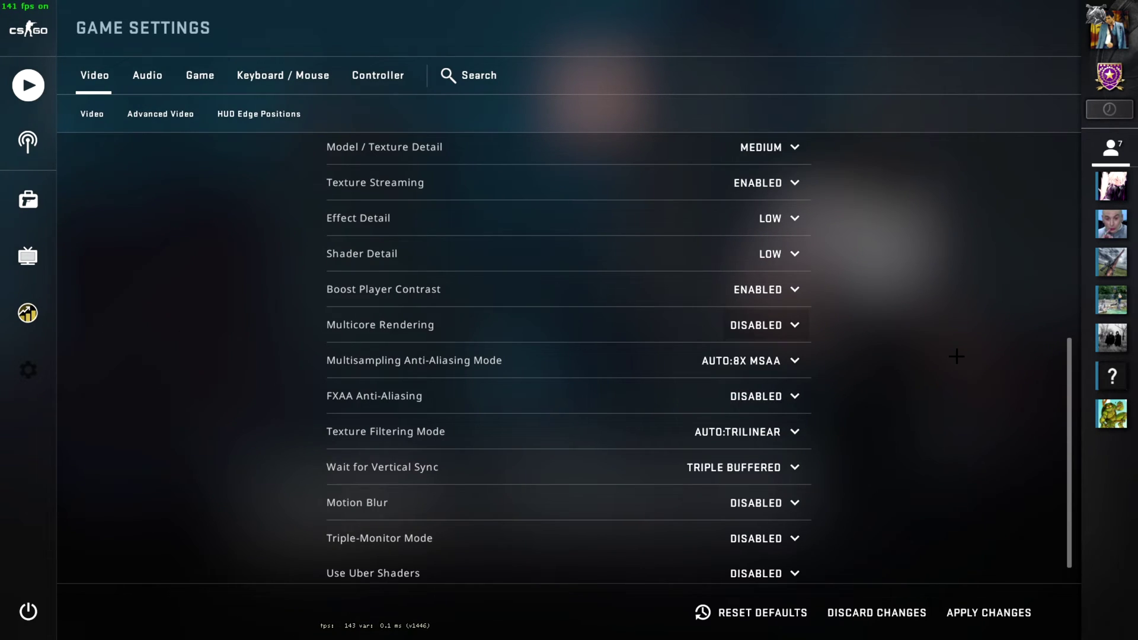
pyautogui.click(798, 325)
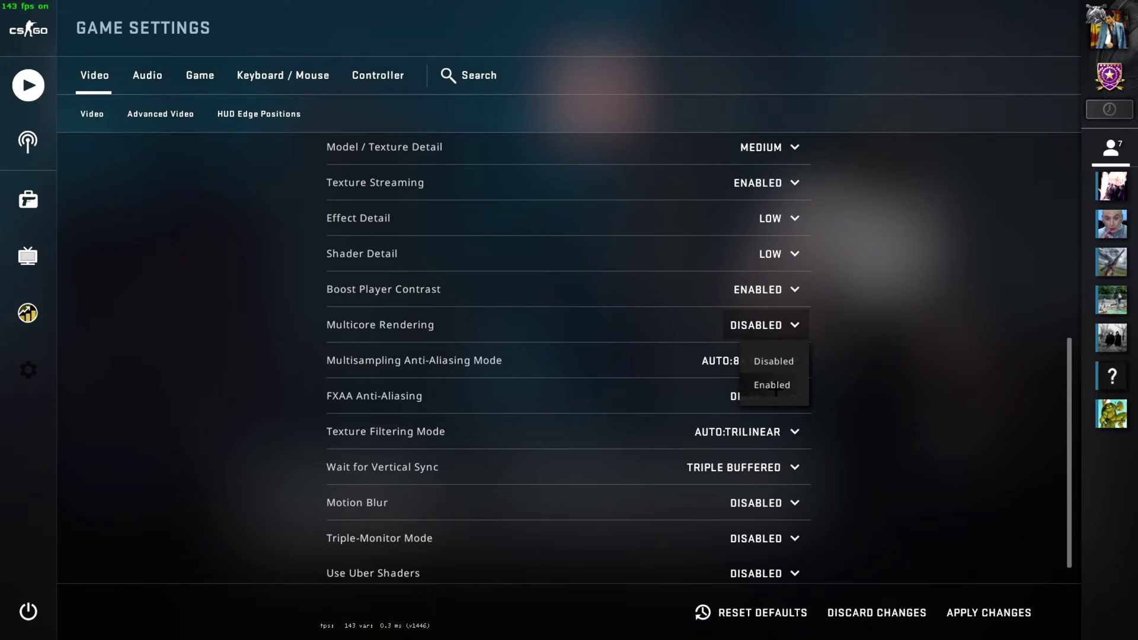
pyautogui.click(774, 386)
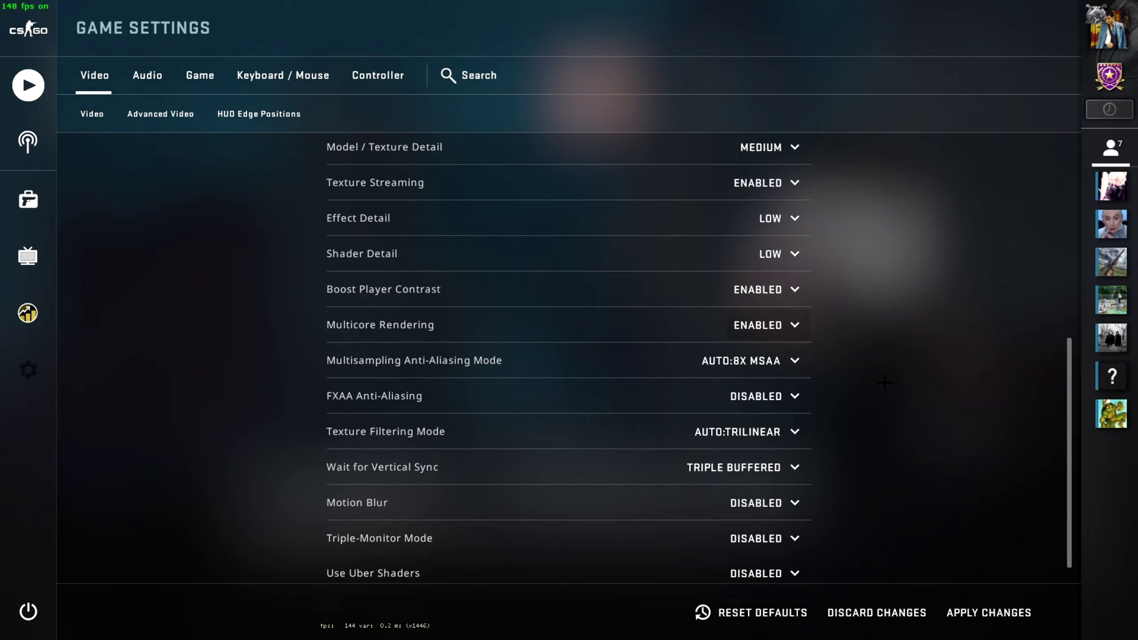
# Set Multisampling Anti-Aliasing Mode to None and choose Disabled for FXAA Anti-Aliasing.
pyautogui.moveTo(358, 365)
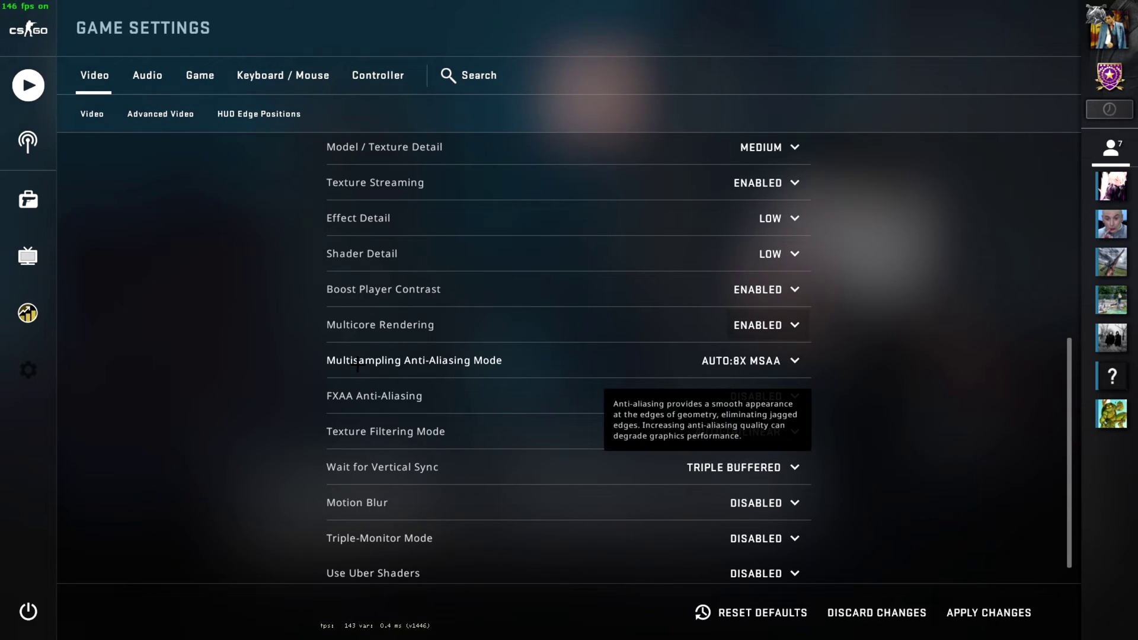
pyautogui.click(769, 359)
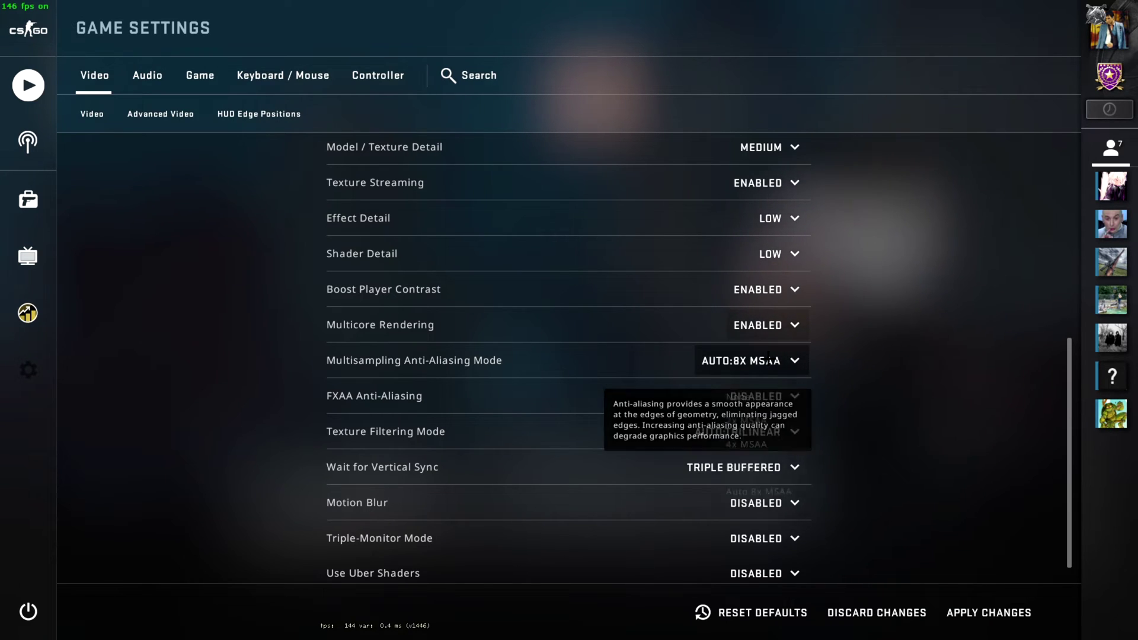
pyautogui.click(735, 396)
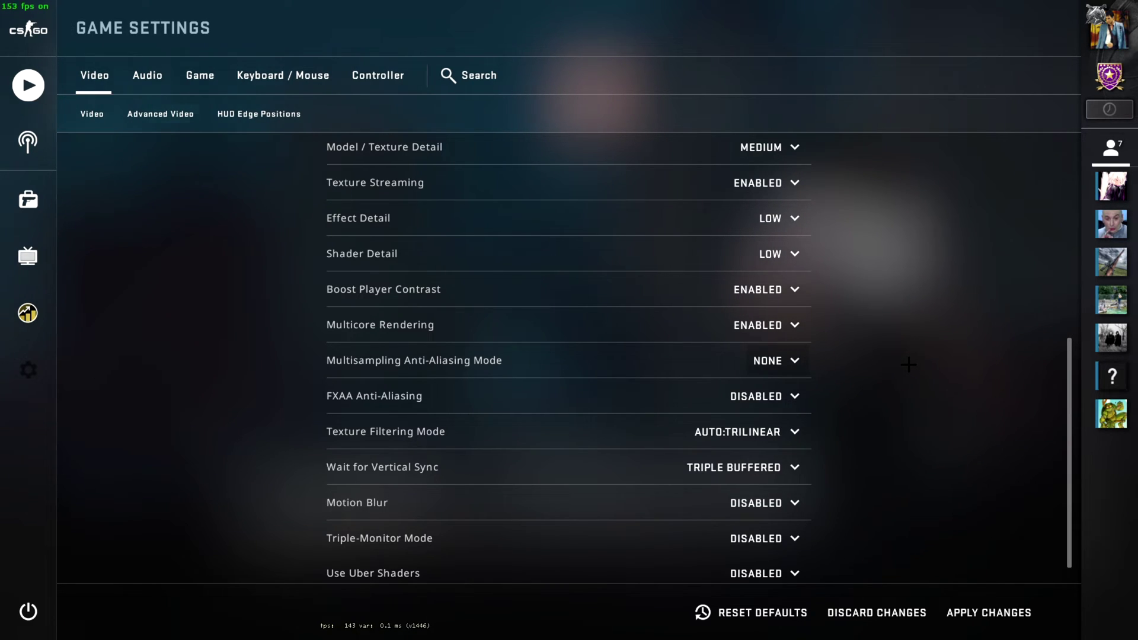
pyautogui.scroll(-1, 908, 364)
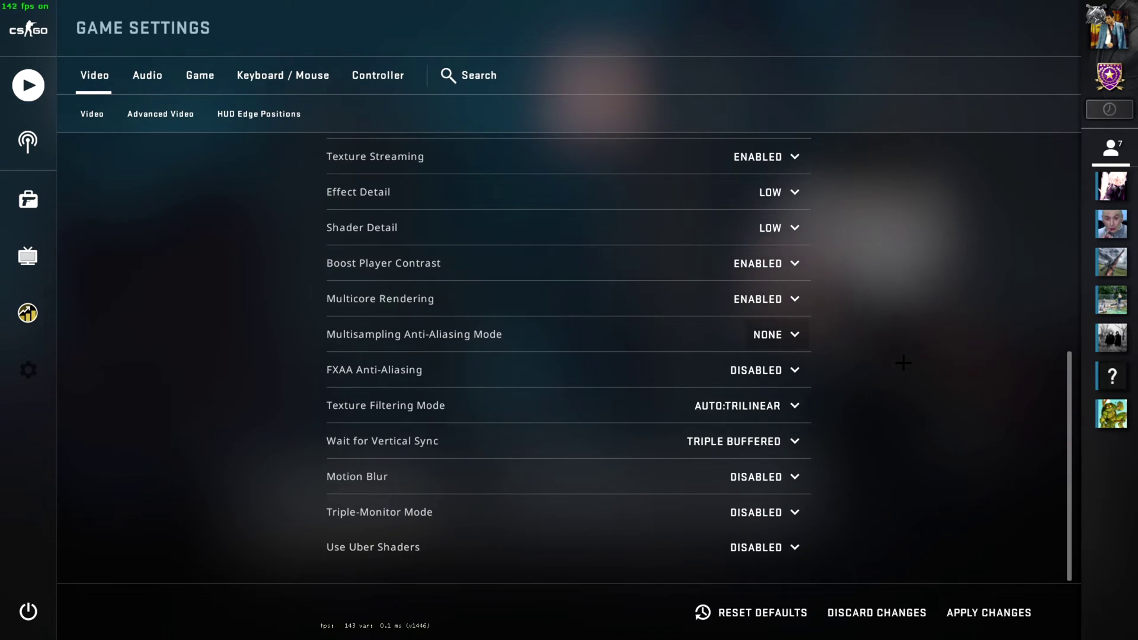
pyautogui.click(769, 369)
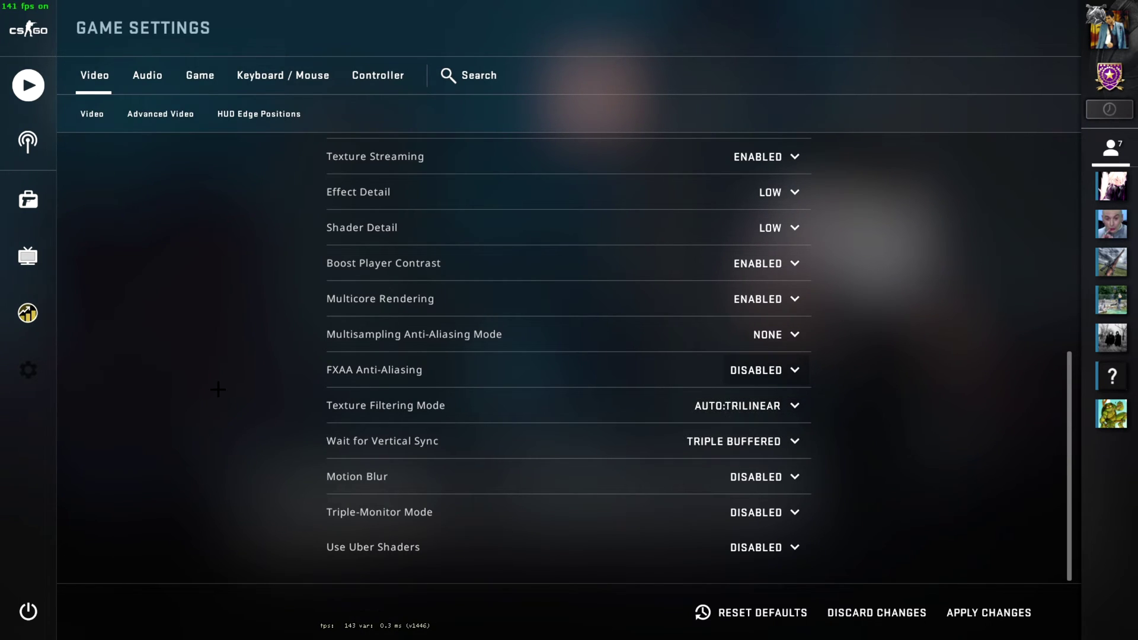
# Set Texture Filtering Mode to Bilinear and Wait for Vertical Sync to Disabled.
pyautogui.click(764, 405)
pyautogui.click(736, 440)
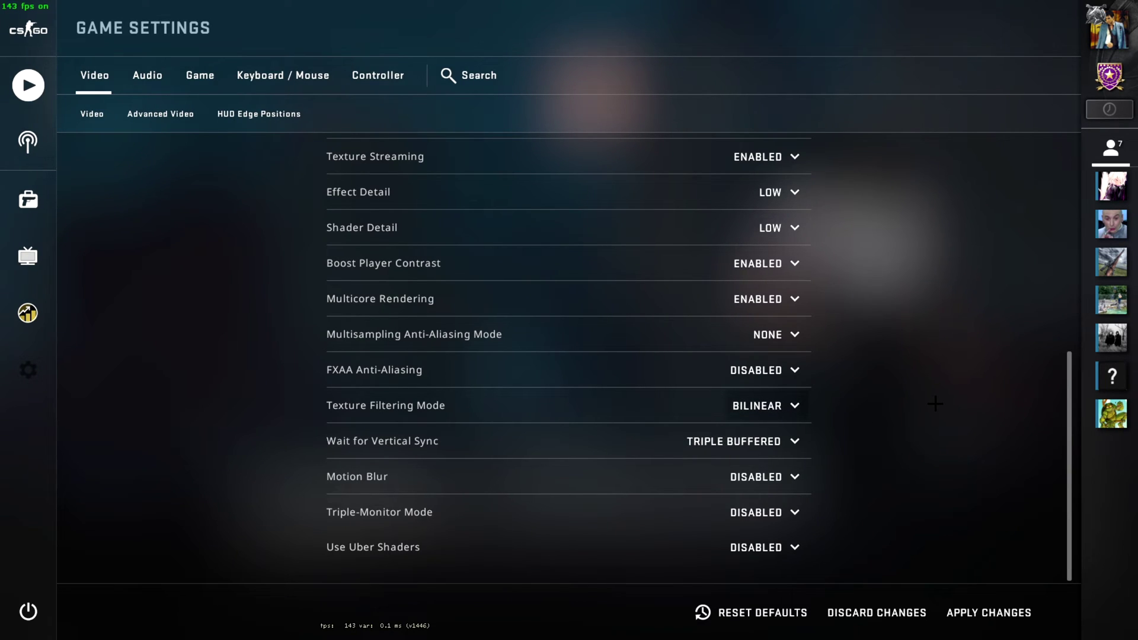
pyautogui.scroll(2, 919, 440)
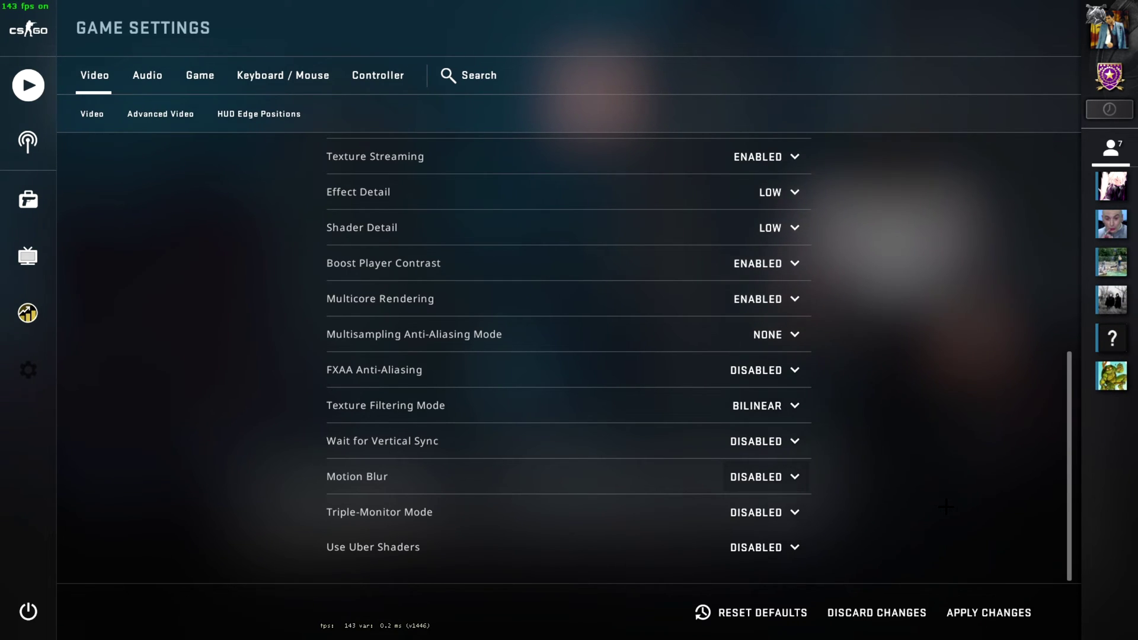
# Choose Disabled for both Triple-Monitor Mode and Use Uber Shaders, and apply the video settings changes.
pyautogui.click(779, 513)
pyautogui.click(770, 545)
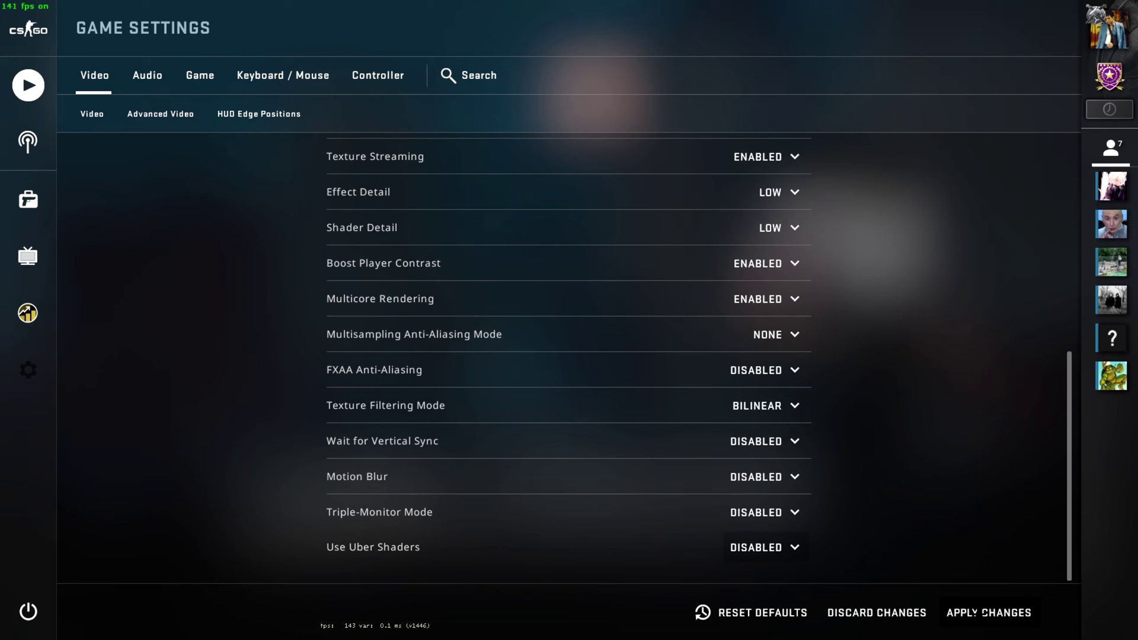
pyautogui.click(982, 613)
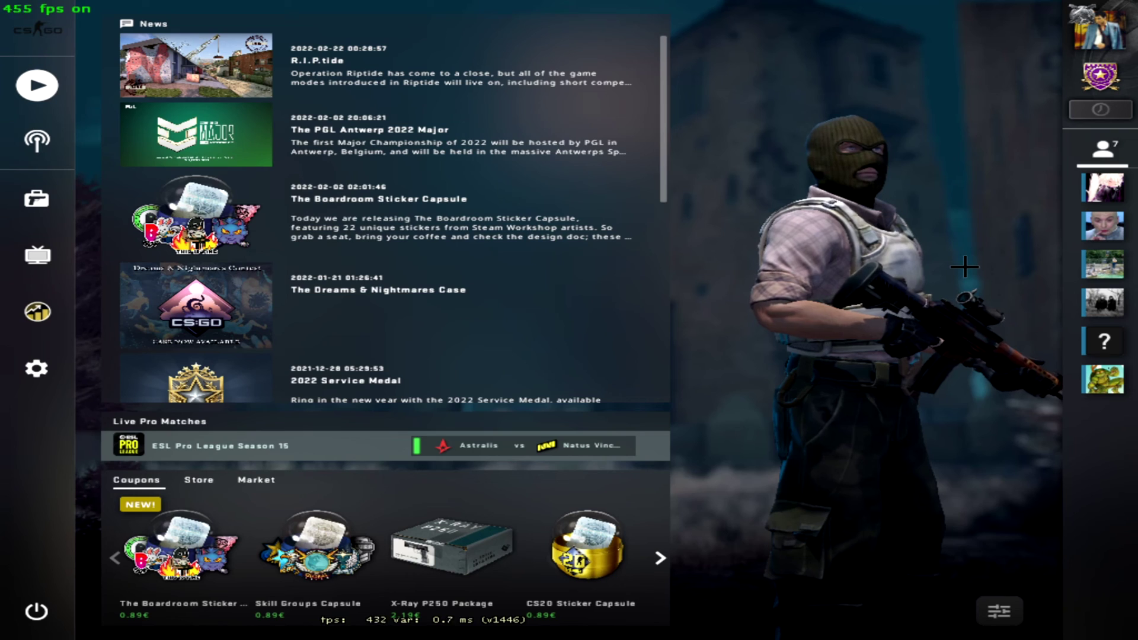